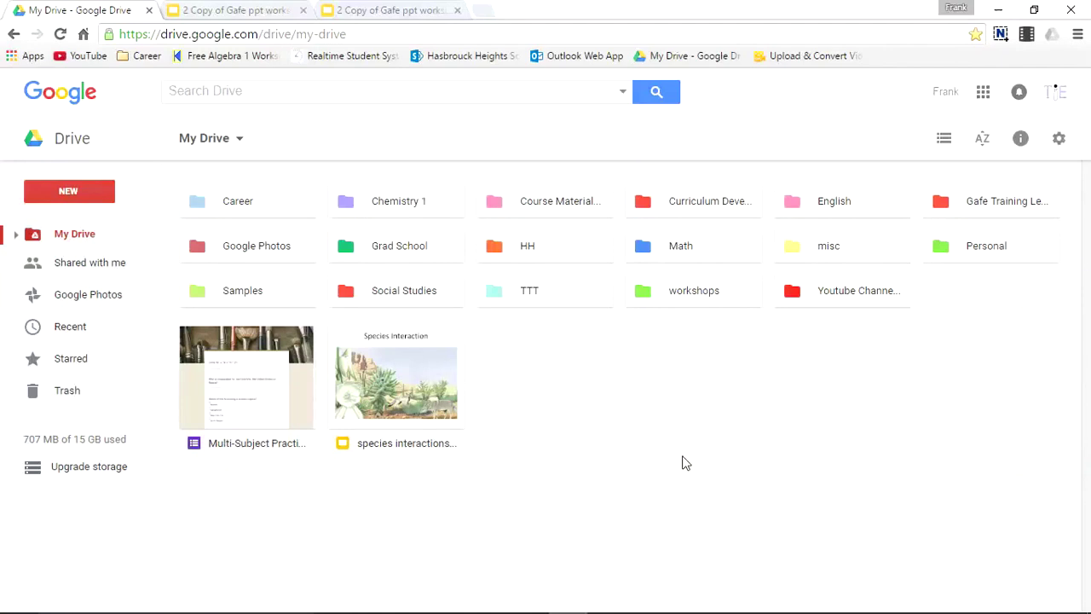
# - Open the species interactions presentation from the Starred files list
pyautogui.click(91, 357)
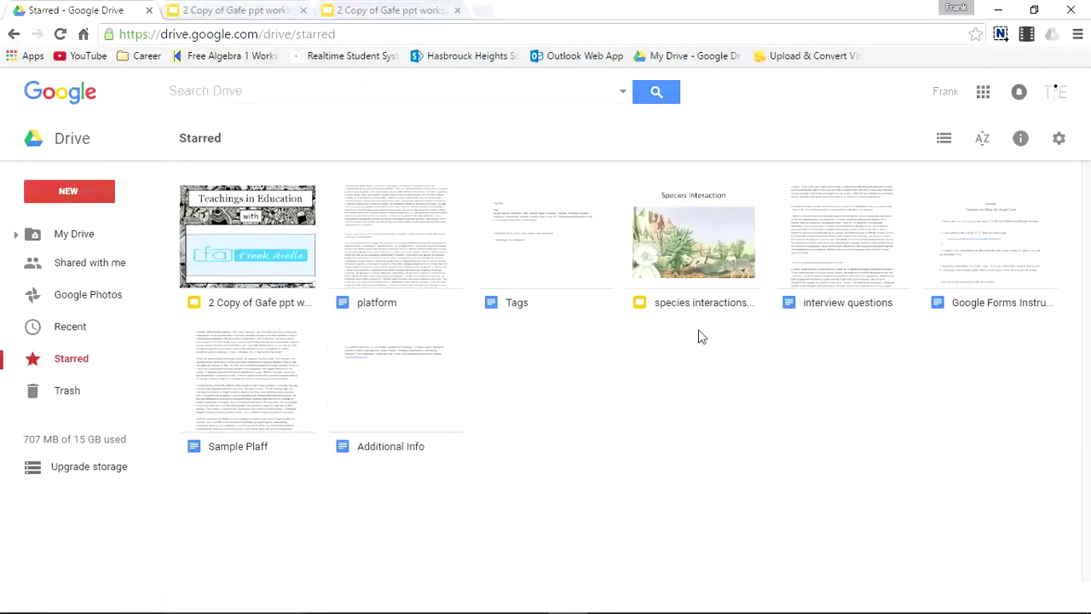
pyautogui.click(699, 230)
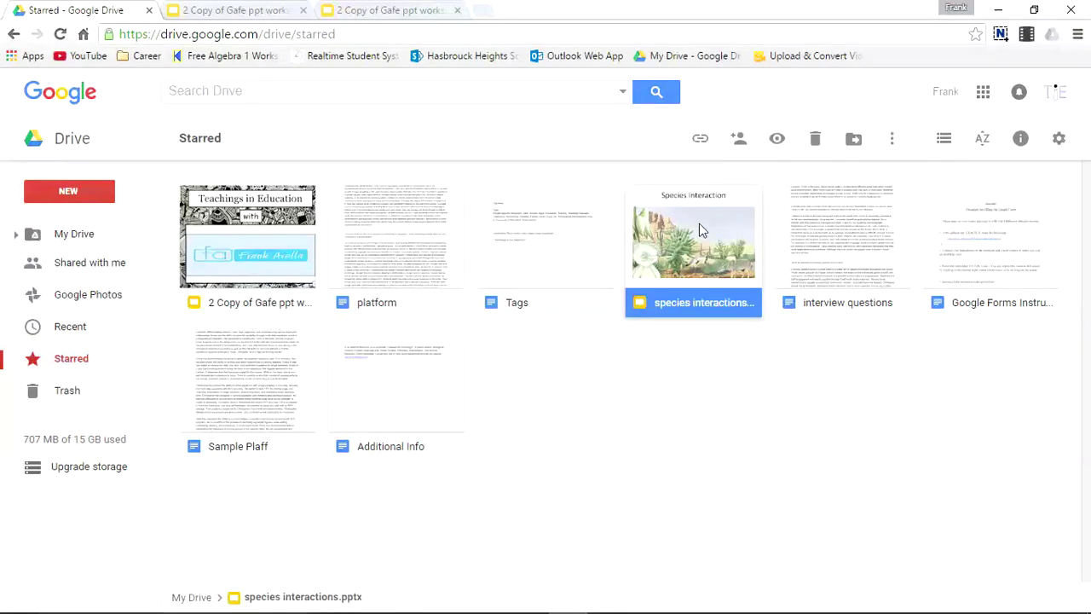
pyautogui.doubleClick(699, 224)
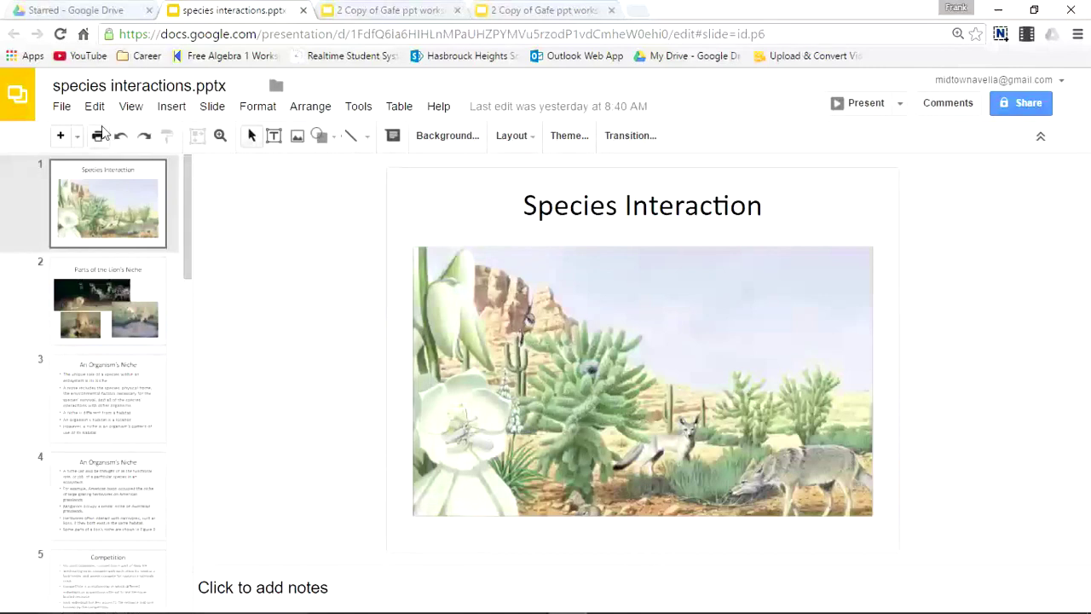
# - Switch back to the Google Drive tab from the open presentation
pyautogui.click(104, 12)
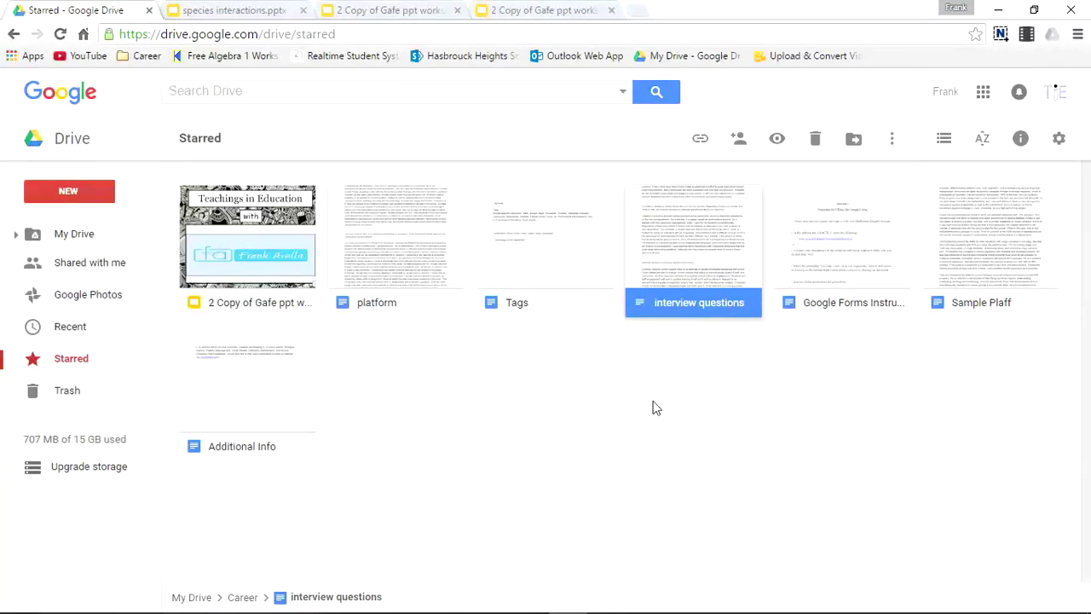
# - Check the Starred page, visit the presentation tab, then return to Drive
pyautogui.click(87, 365)
pyautogui.click(244, 12)
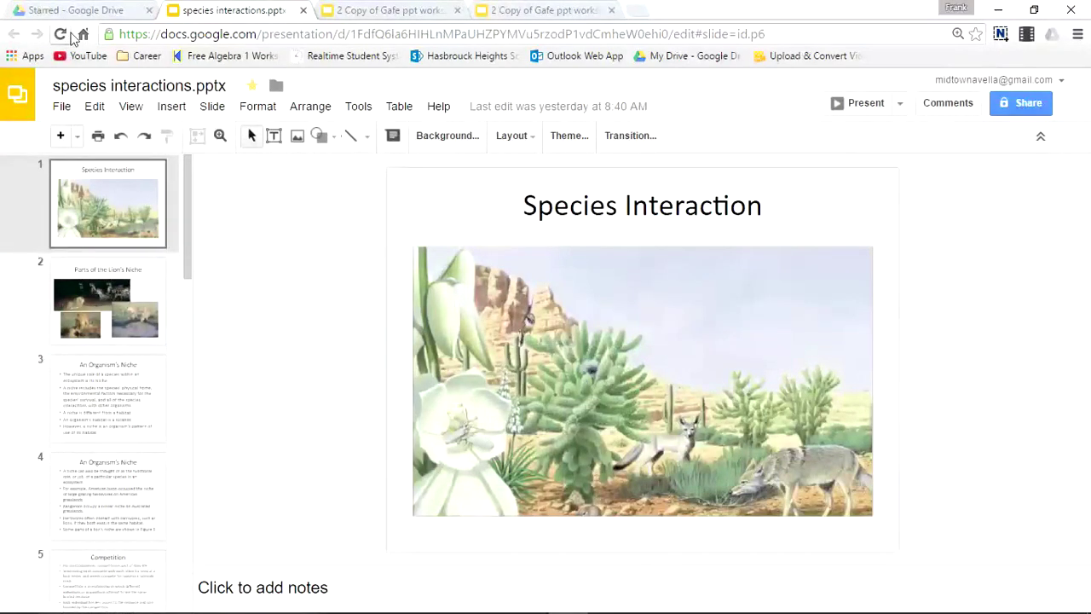
pyautogui.click(92, 14)
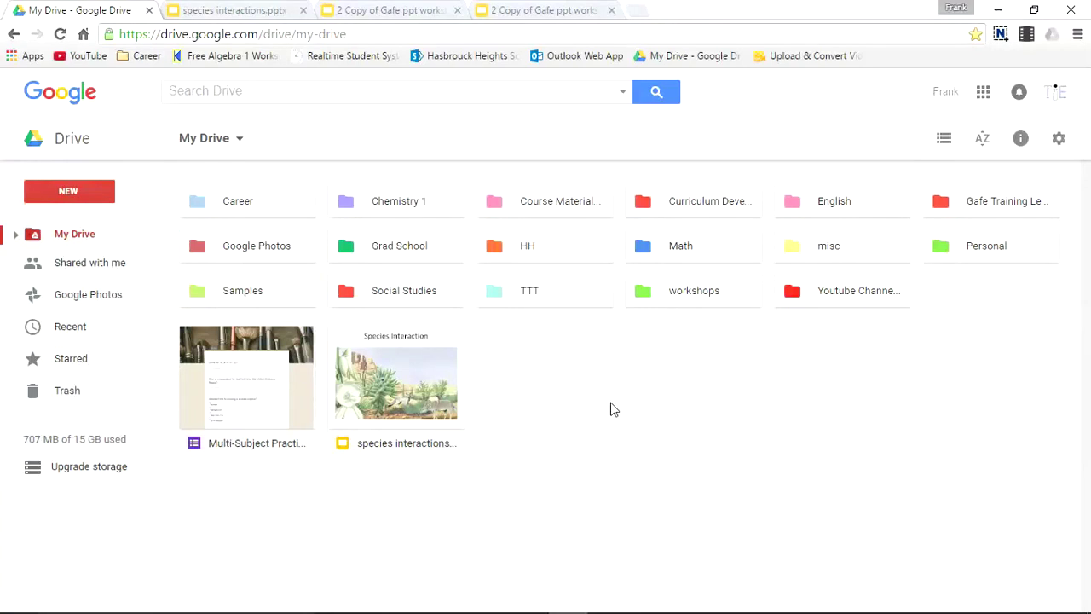
# - Browse the Recent page, selecting Multi-Subject Practice Form and scrolling the list
pyautogui.click(94, 337)
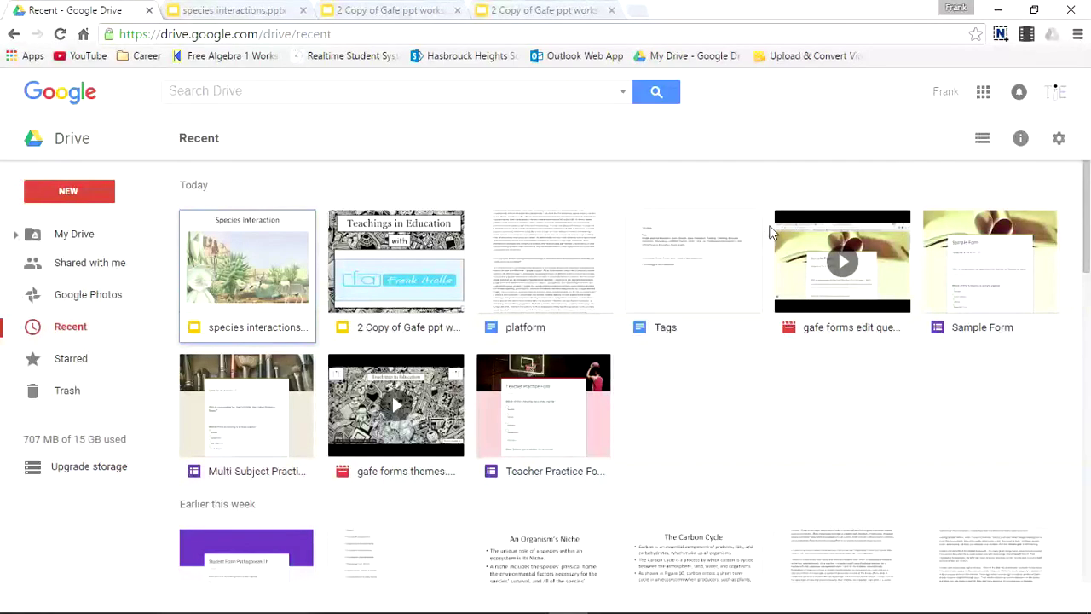
pyautogui.press('Down')
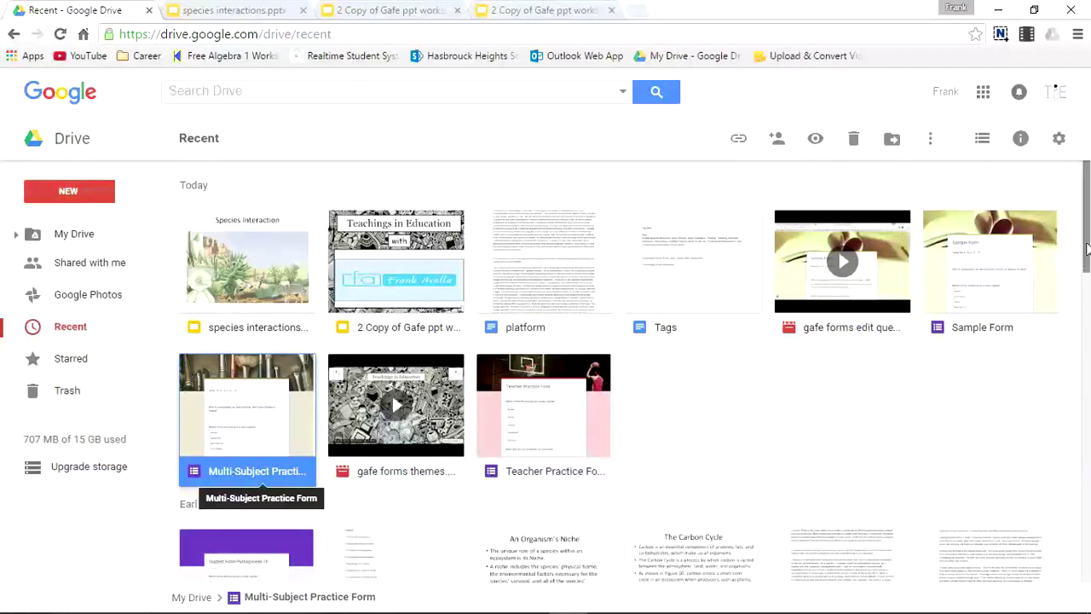
pyautogui.moveTo(1087, 247)
pyautogui.mouseDown()
pyautogui.moveTo(1087, 540)
pyautogui.moveTo(1089, 238)
pyautogui.mouseUp()
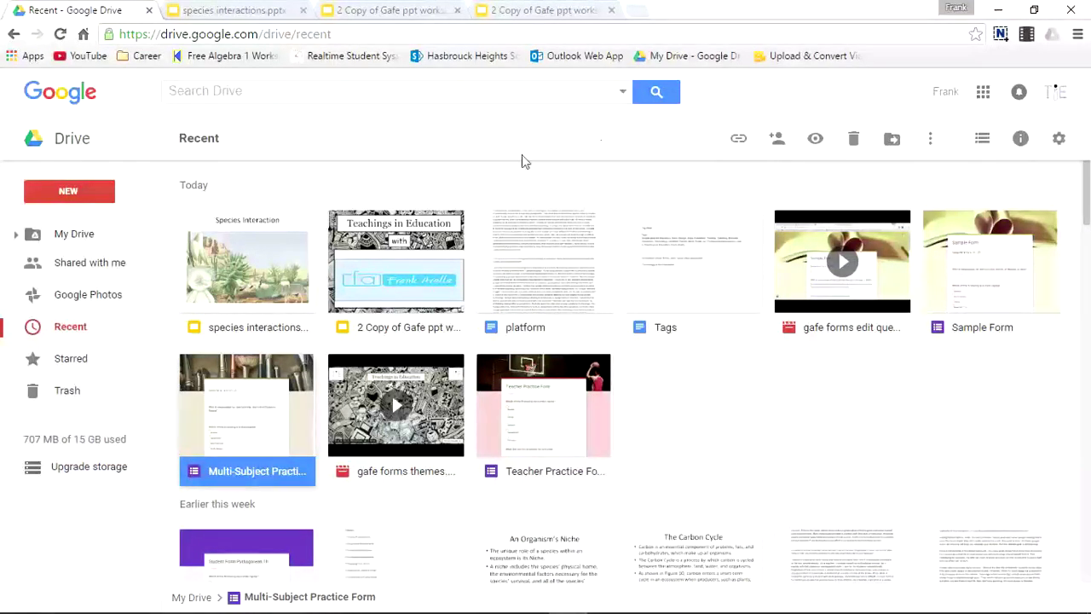
# - From My Drive, search for PDF files using the search box's PDFs shortcut
pyautogui.click(75, 236)
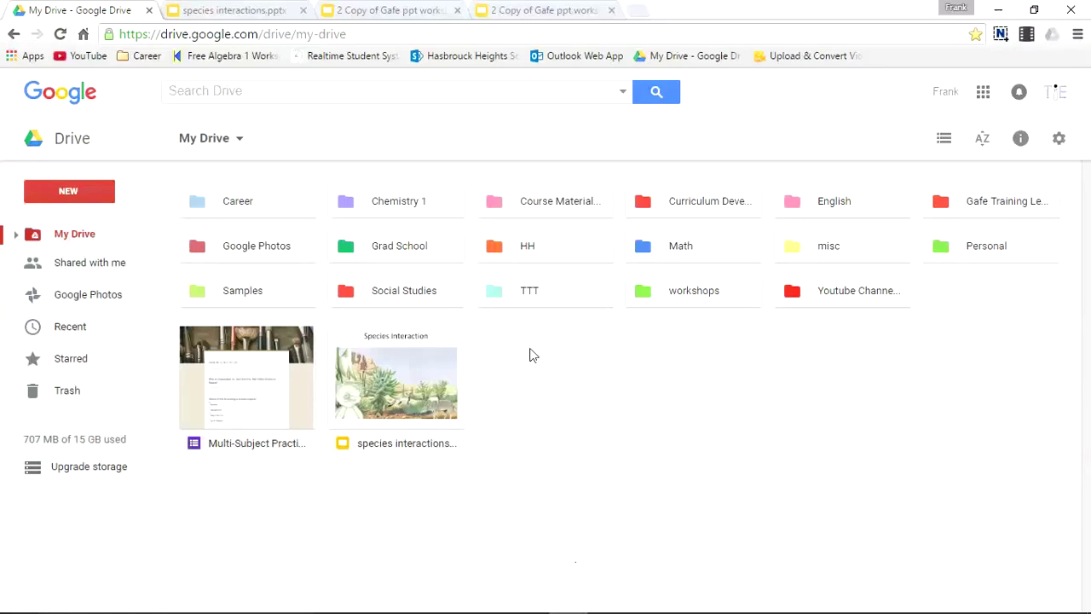
pyautogui.click(369, 101)
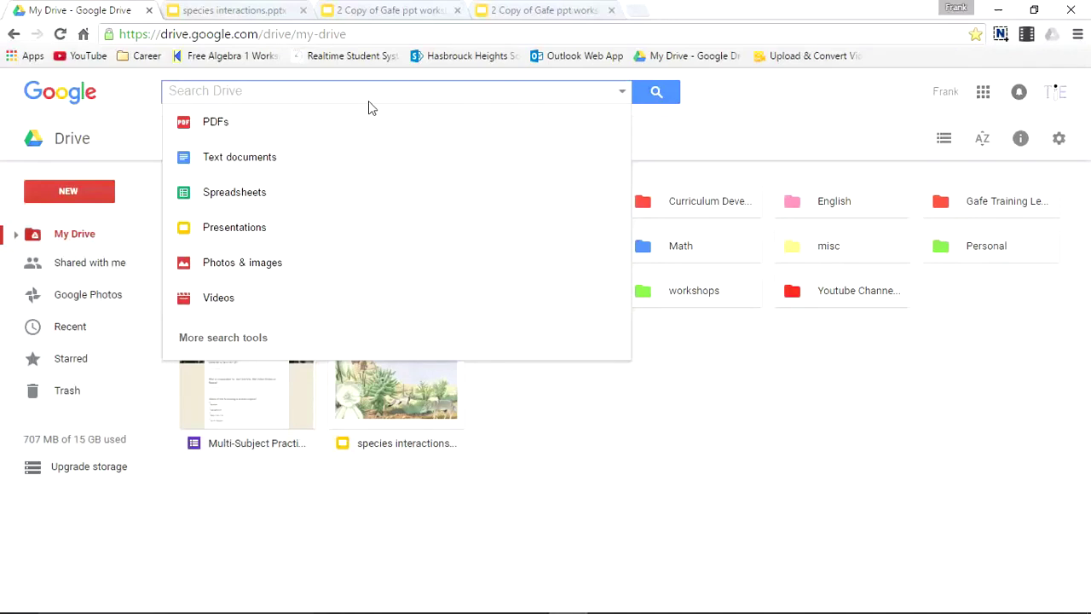
pyautogui.click(281, 125)
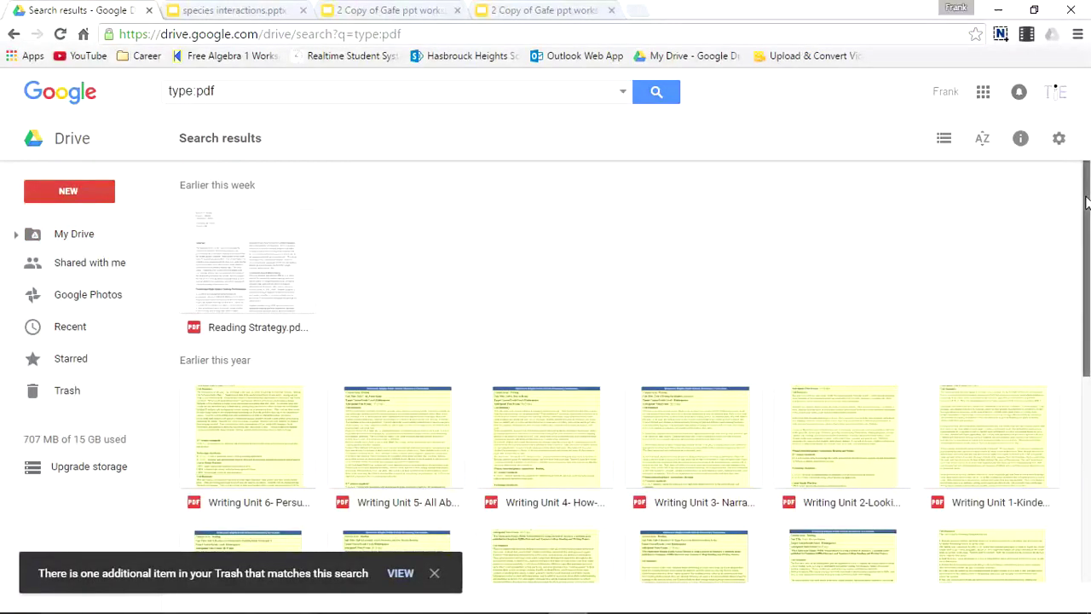
# - Scroll the type:pdf results, then clear the PDF search query
pyautogui.moveTo(1086, 202)
pyautogui.mouseDown()
pyautogui.moveTo(1086, 239)
pyautogui.moveTo(1086, 200)
pyautogui.mouseUp()
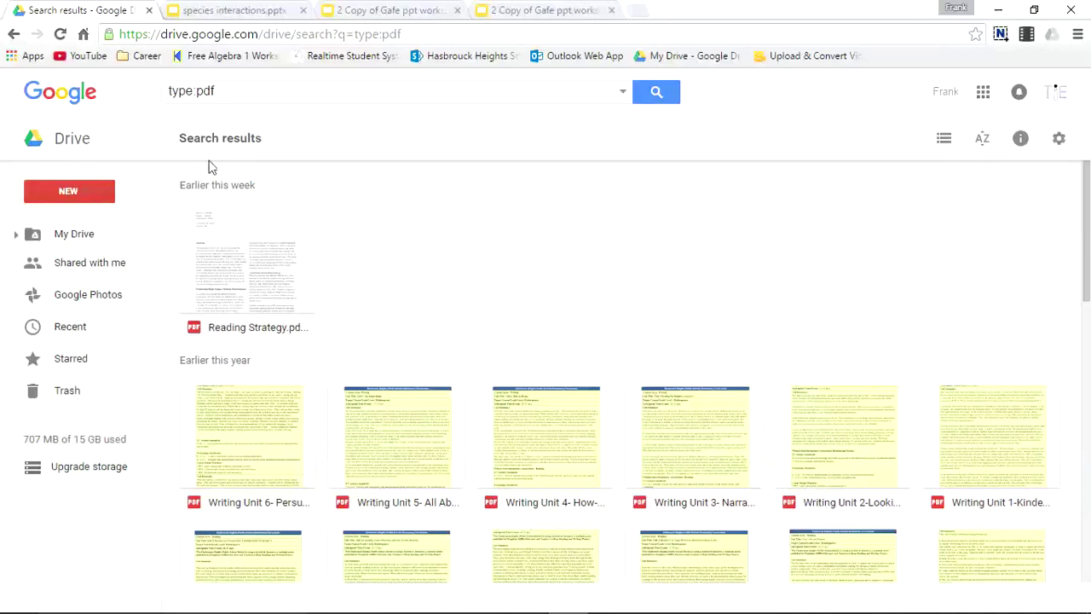
pyautogui.click(564, 102)
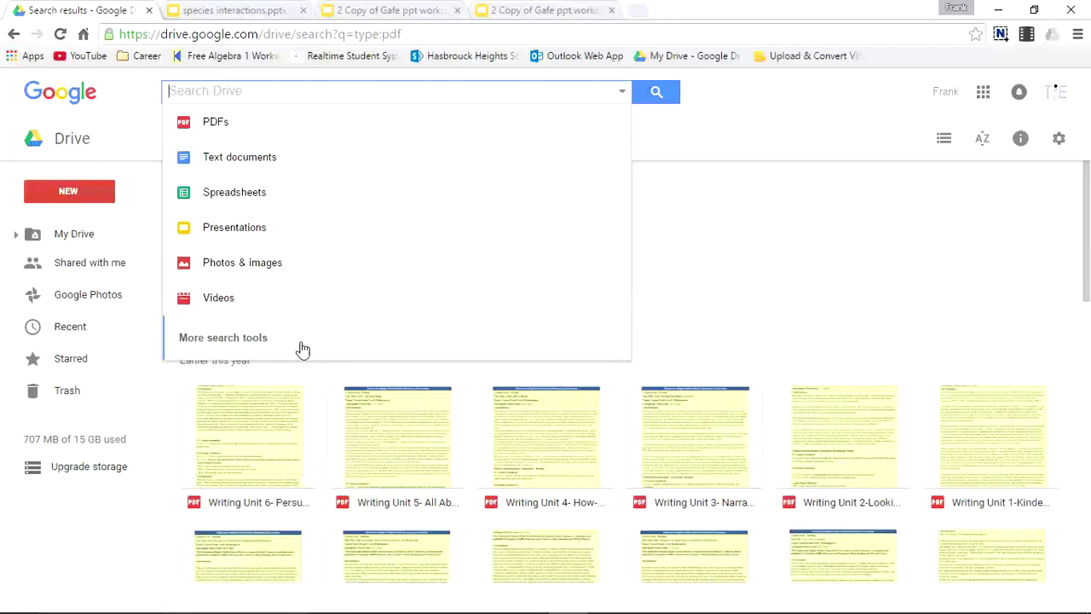
# - In advanced search, set Type to Presentations and keep any modification date
pyautogui.click(622, 92)
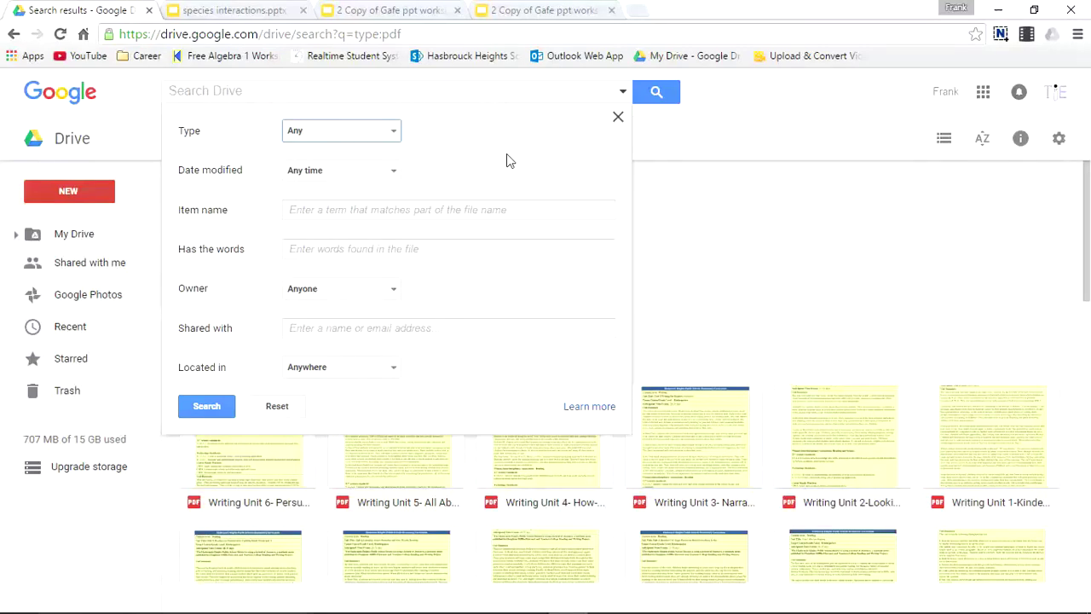
pyautogui.click(394, 134)
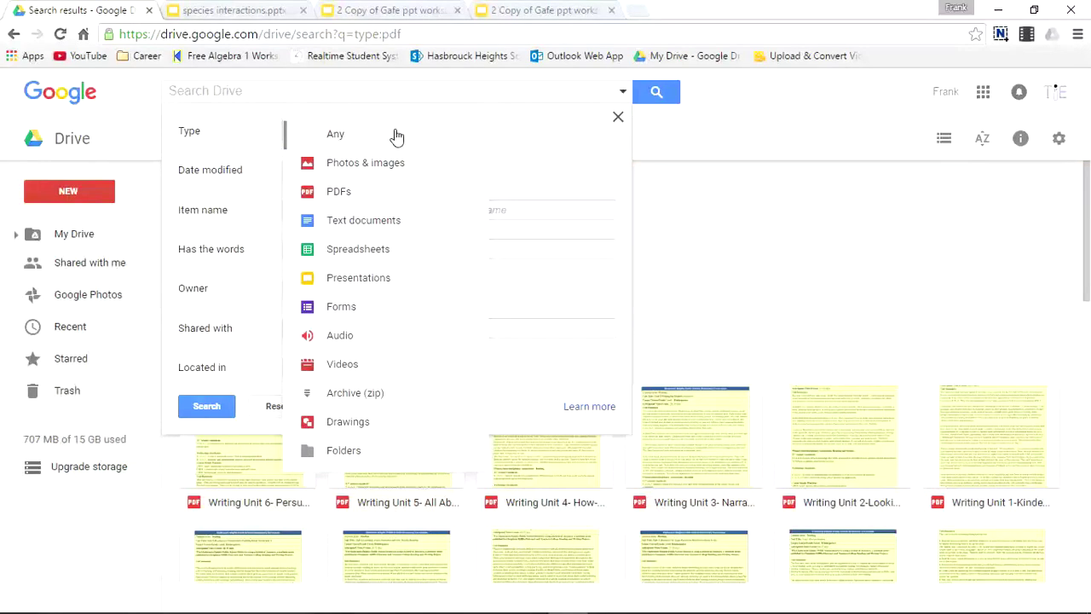
pyautogui.click(336, 285)
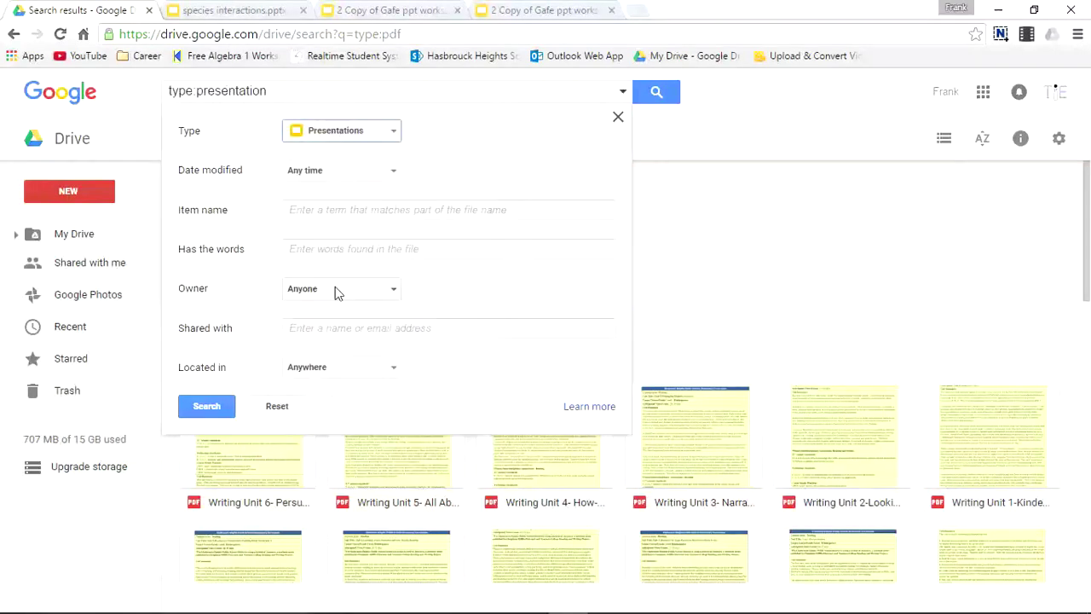
pyautogui.click(394, 171)
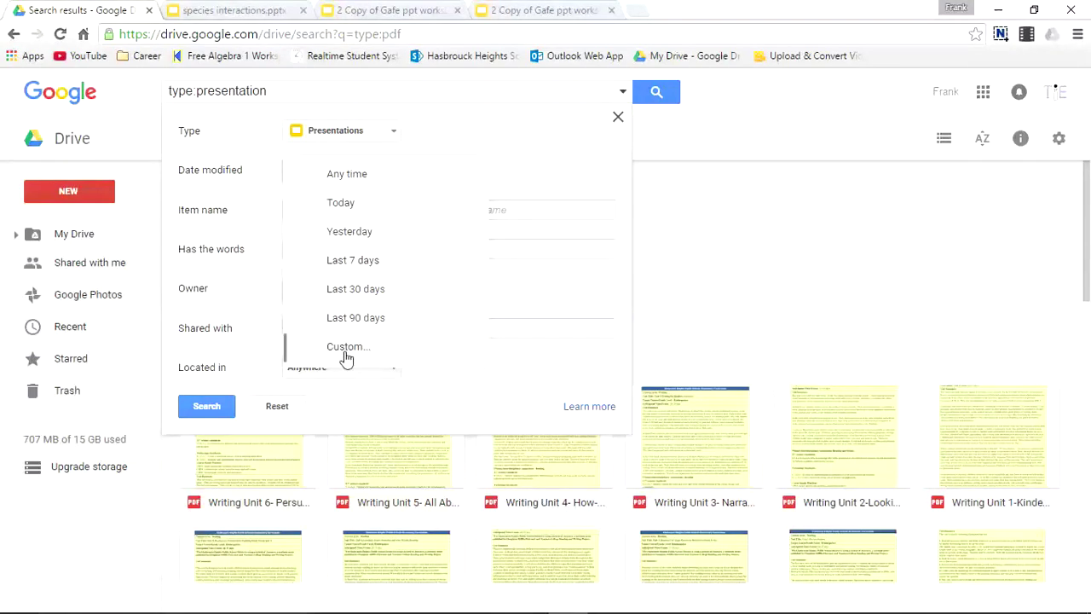
pyautogui.click(366, 187)
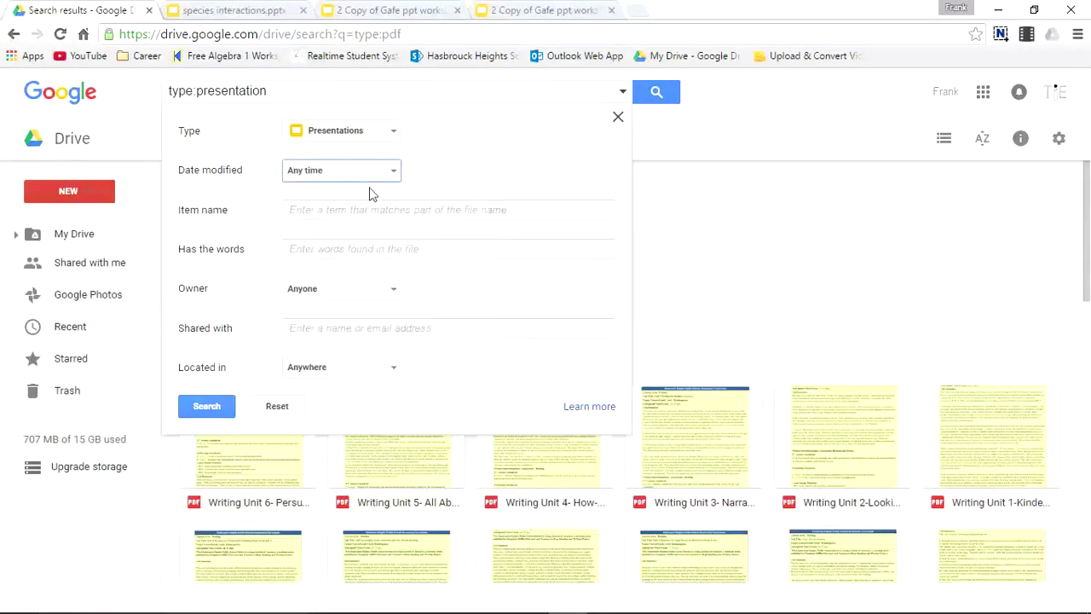
# - Set the Item name field to 'Bingo'
pyautogui.click(347, 218)
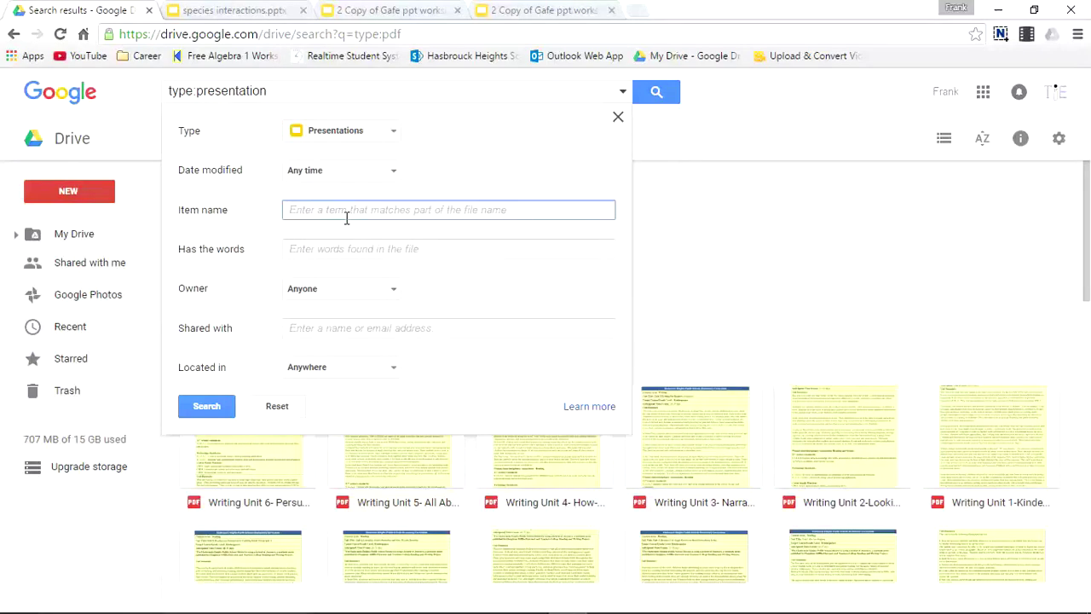
pyautogui.write('Chem')
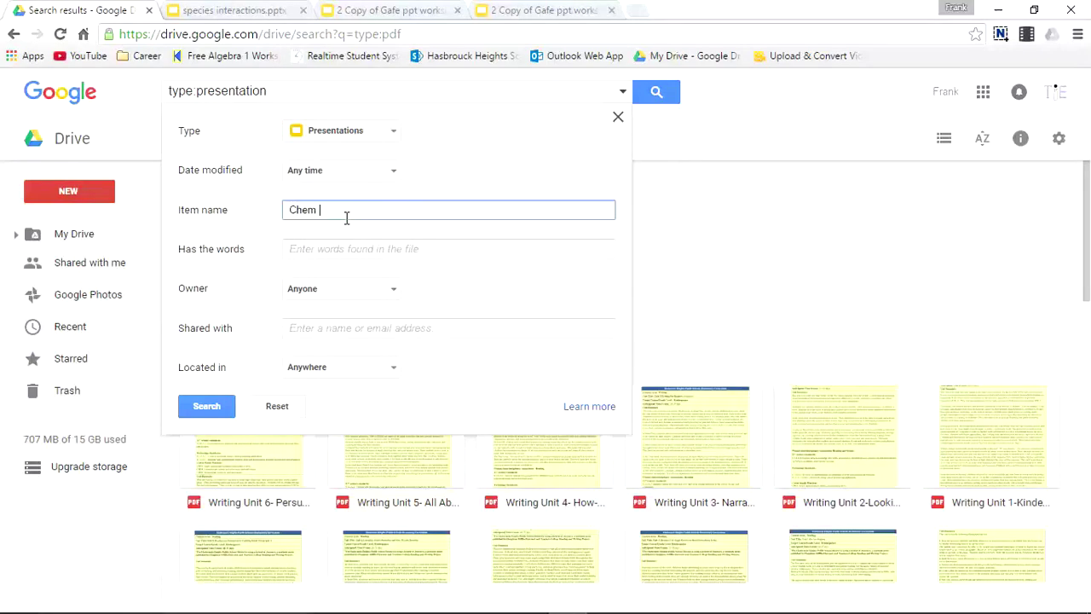
pyautogui.write(' Bingo')
pyautogui.moveTo(320, 213); pyautogui.dragTo(253, 220)
pyautogui.press('BackSpace')
# - Add 'Chemistry Electron Proton' to Has the words, set Owner to Owned by me, and search
pyautogui.click(381, 249)
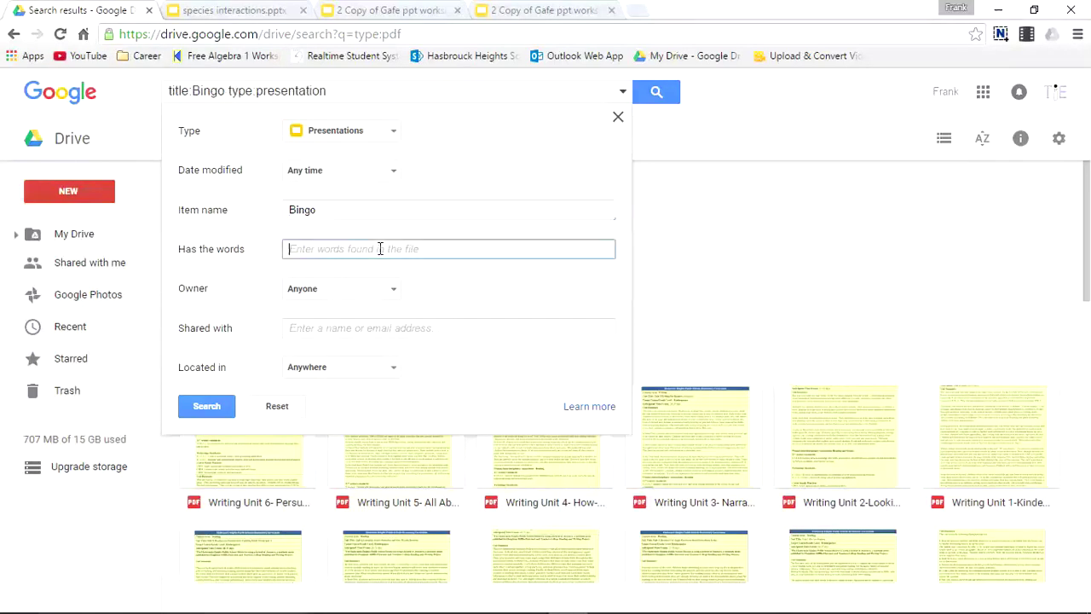
pyautogui.write('Chemistry')
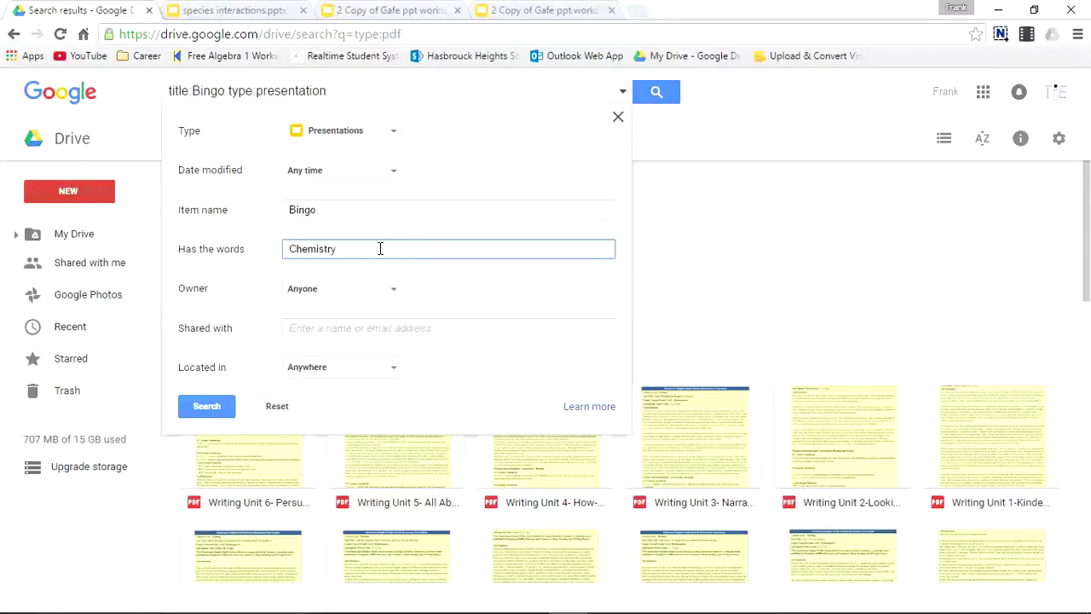
pyautogui.write(' Electron Proton')
pyautogui.click(394, 302)
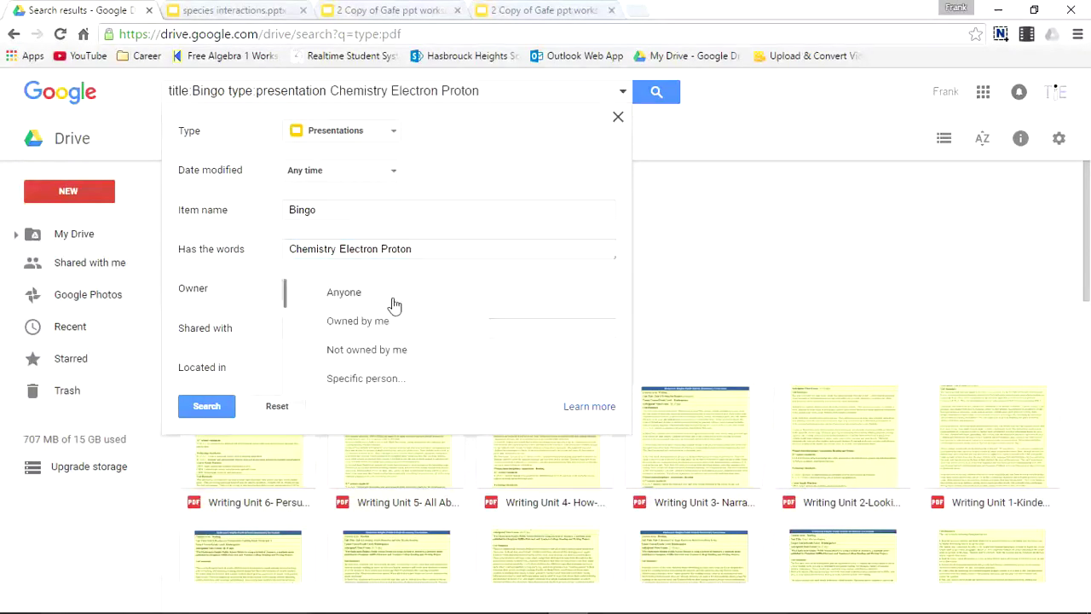
pyautogui.click(365, 320)
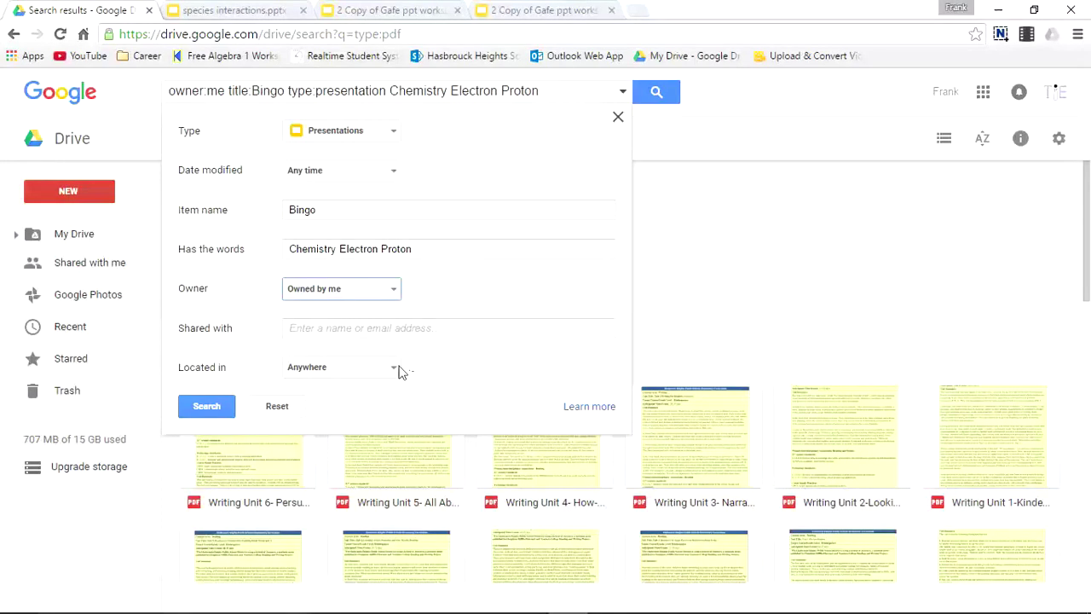
pyautogui.click(205, 407)
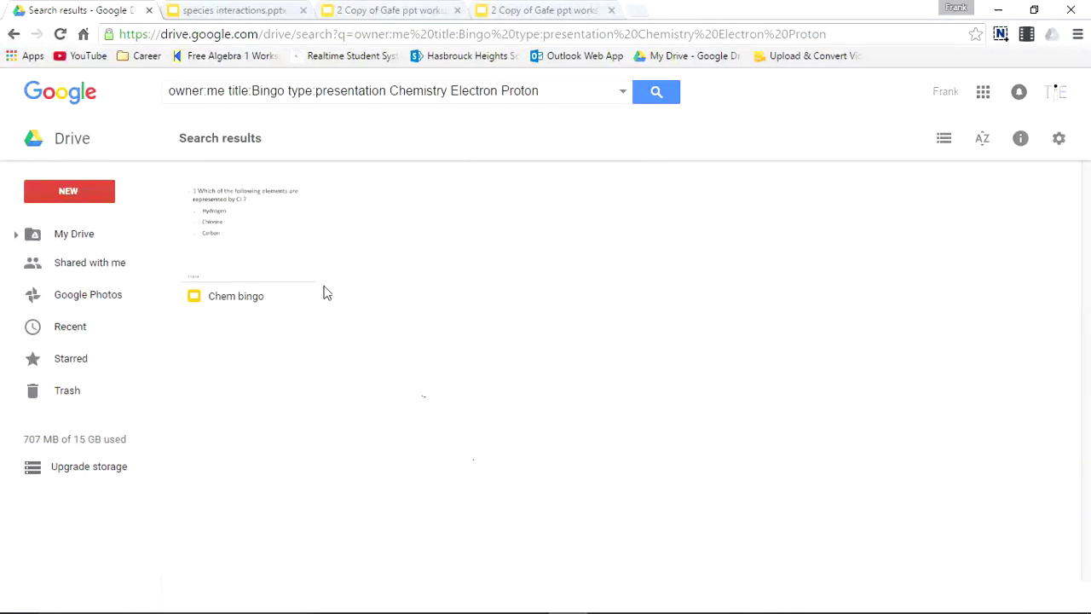